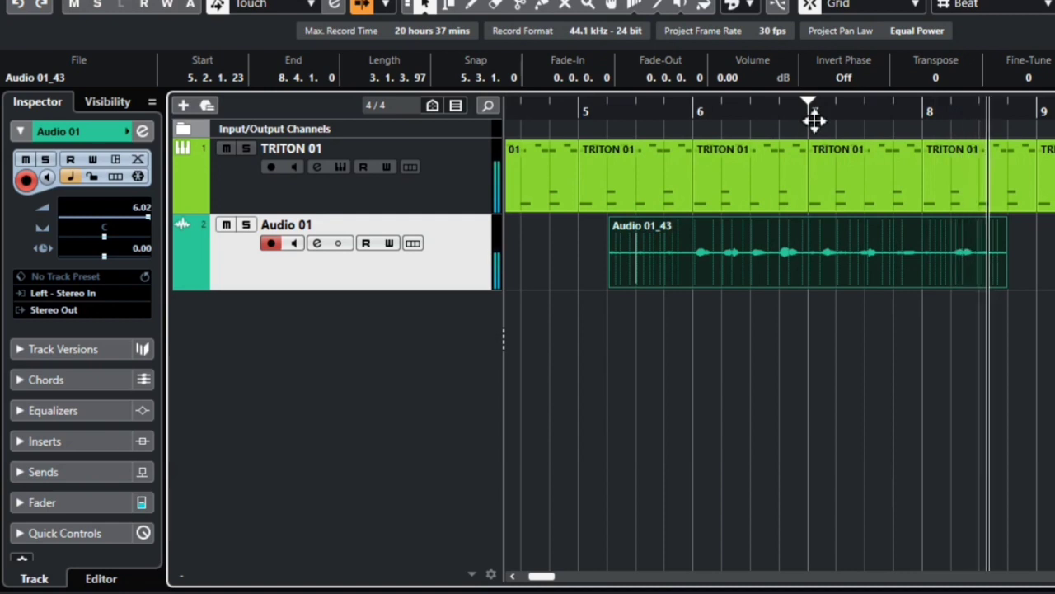
- Open the Audio 01_43 event in the Sample Editor and enable the AudioWarp Free Warp tool
{"action": "mouse_move", "coordinate": [832, 255]}
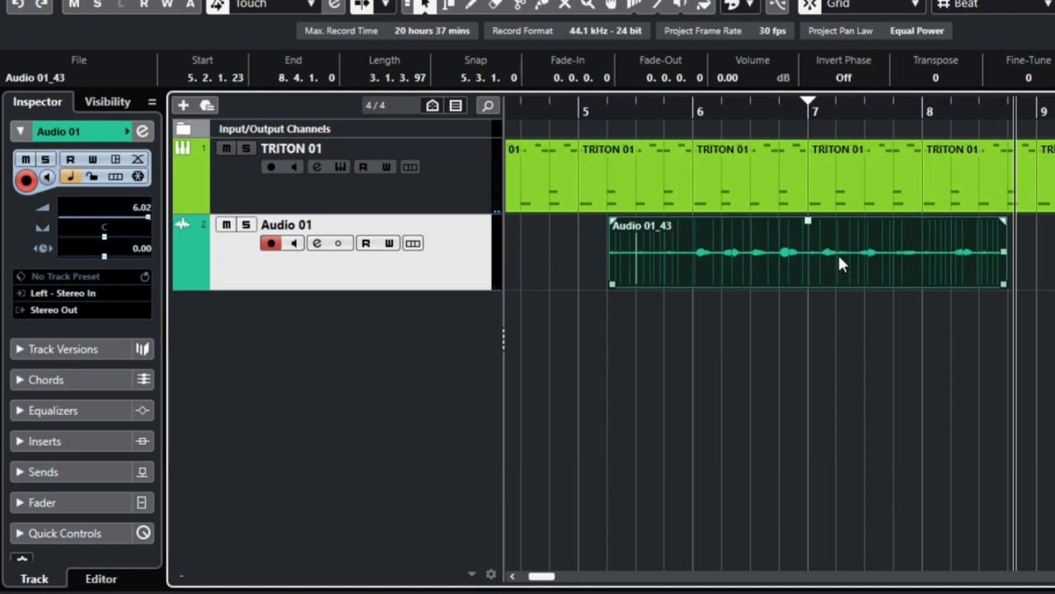
{"action": "double_click", "coordinate": [837, 252]}
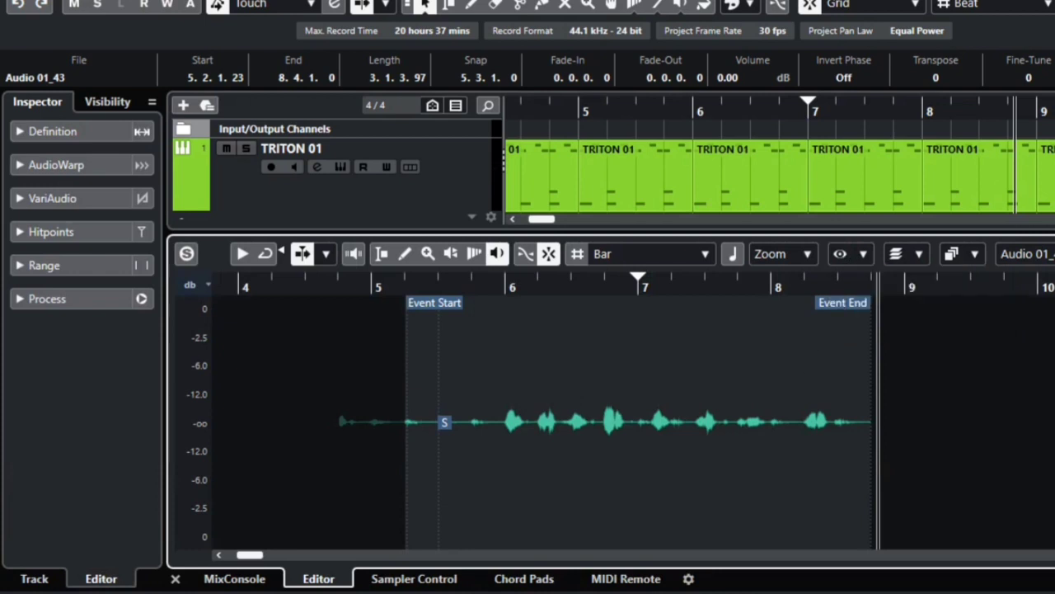
{"action": "key", "text": "ctrl+e"}
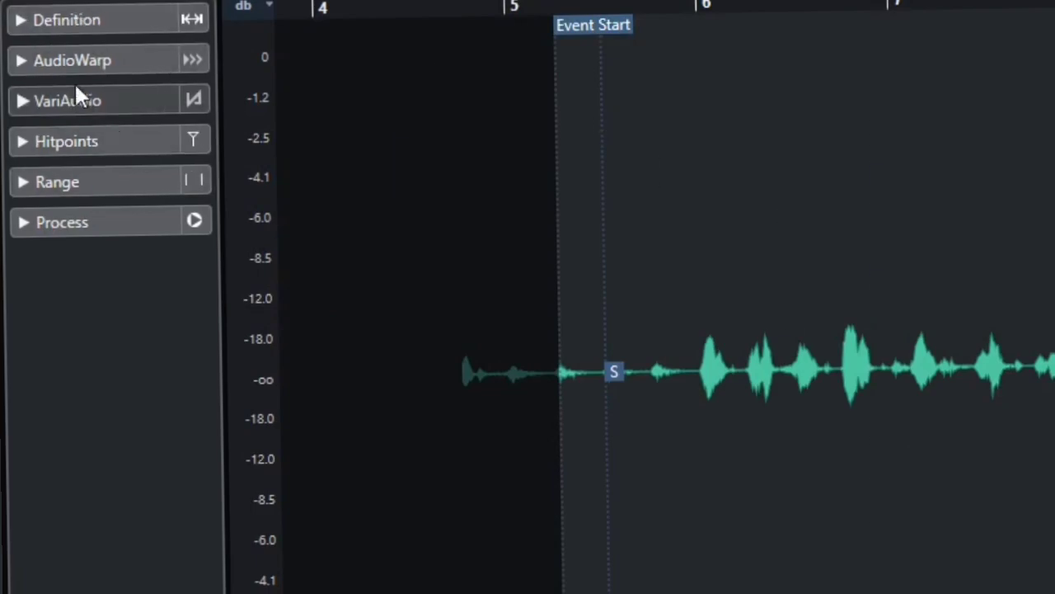
{"action": "left_click", "coordinate": [27, 62]}
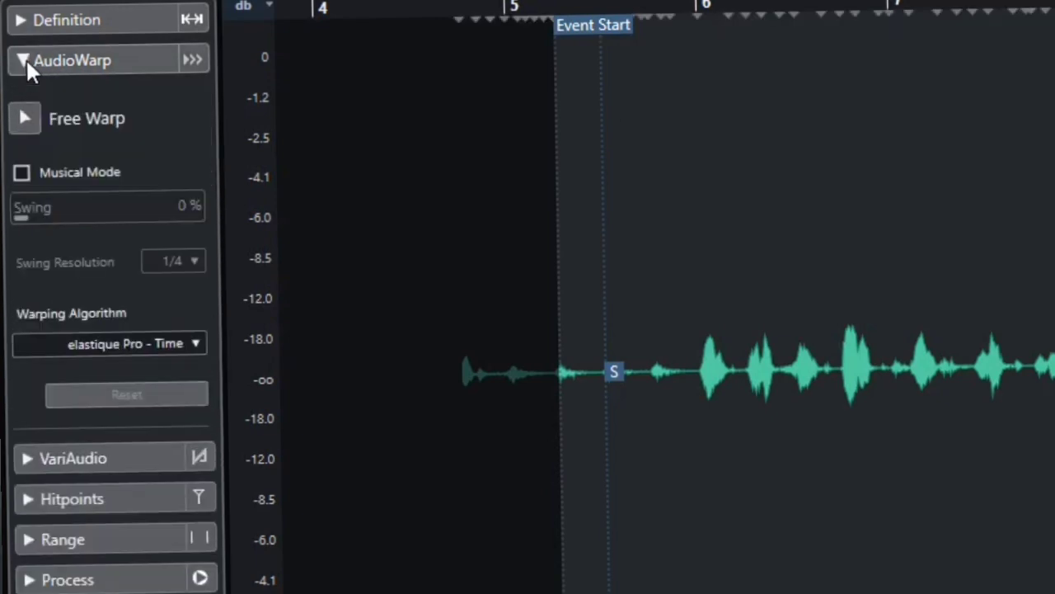
{"action": "left_click", "coordinate": [25, 119]}
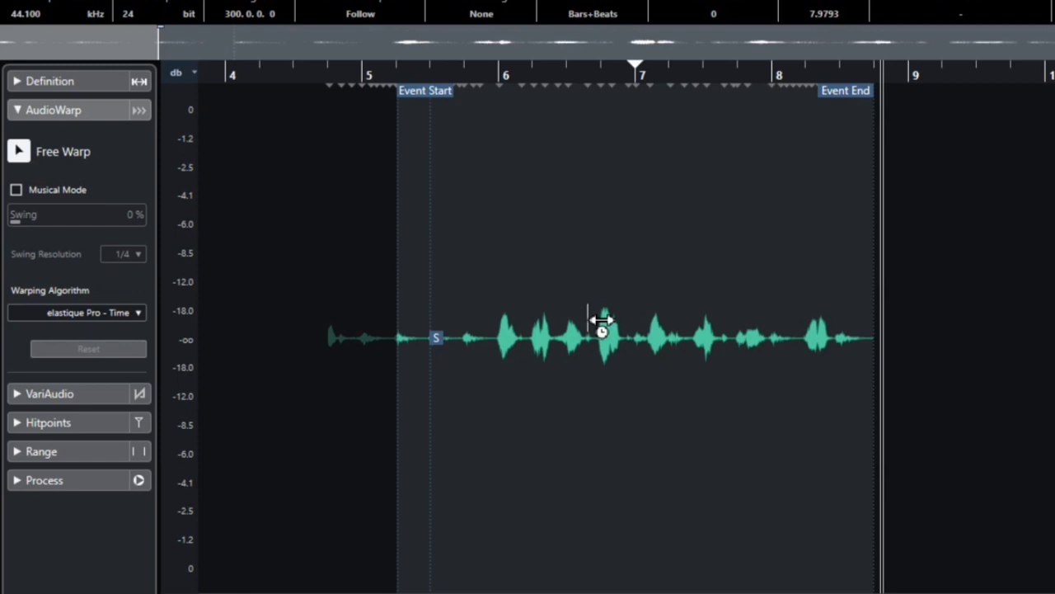
- Add eight warp markers at the phrase starts and ends, from just before bar 7 to just after bar 8
{"action": "scroll", "coordinate": [602, 322], "scroll_direction": "up", "scroll_amount": 6}
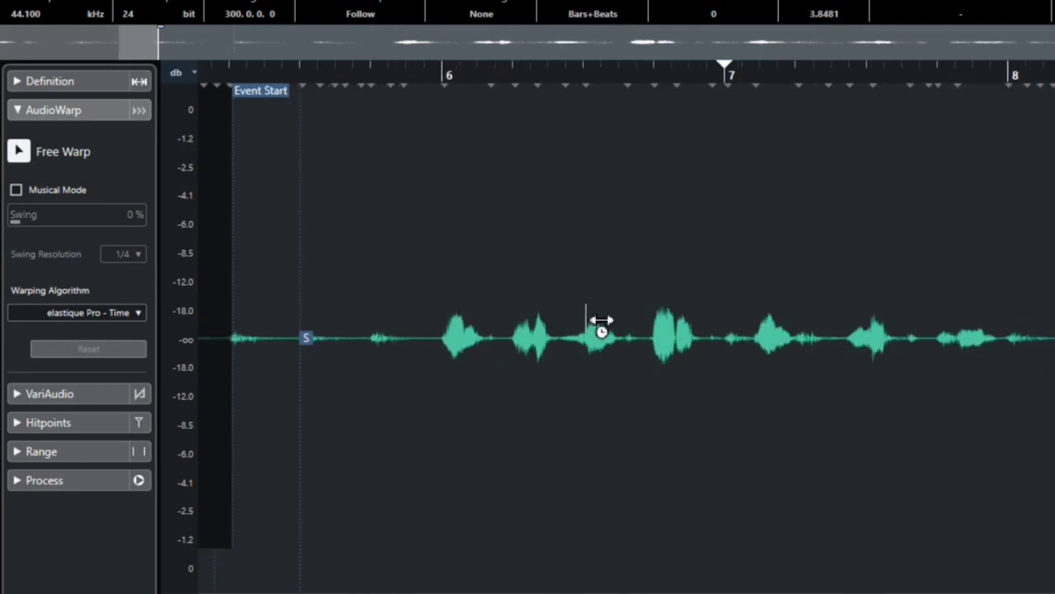
{"action": "scroll", "coordinate": [602, 321], "scroll_direction": "up", "scroll_amount": 2}
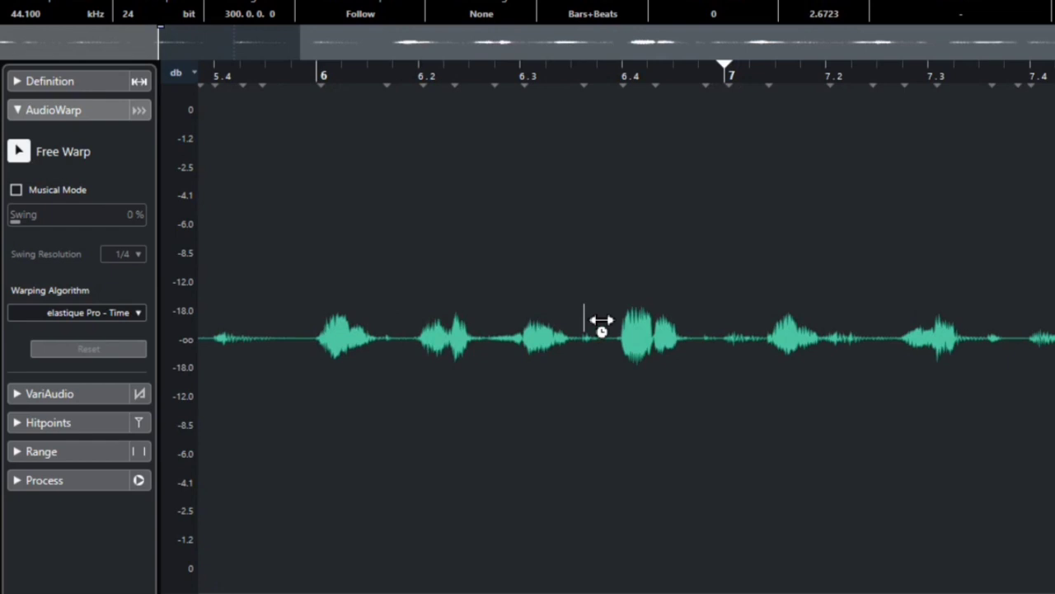
{"action": "scroll", "coordinate": [602, 322], "scroll_direction": "down", "scroll_amount": 1}
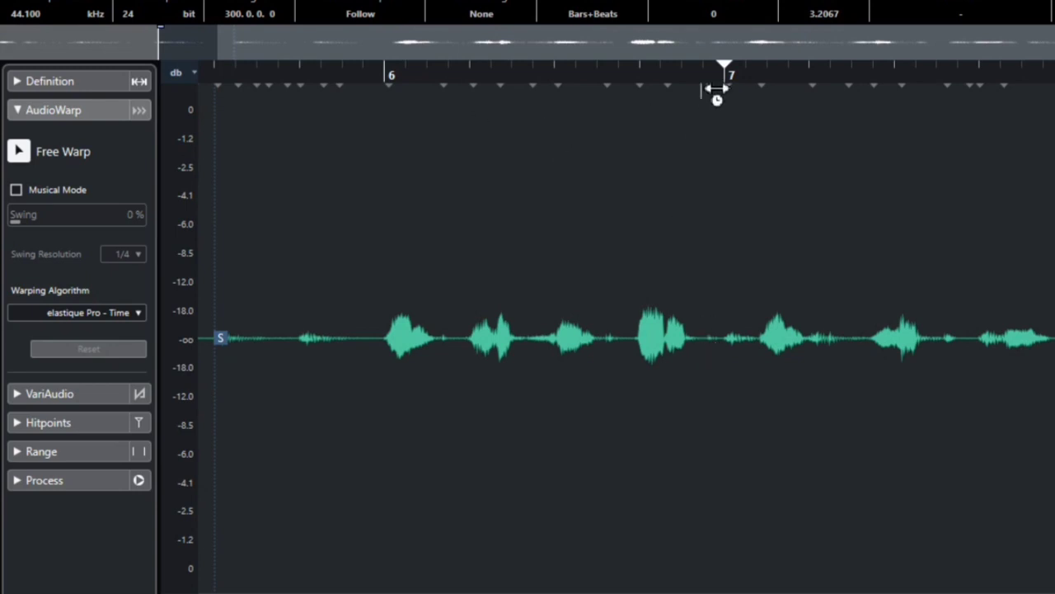
{"action": "left_click", "coordinate": [697, 347]}
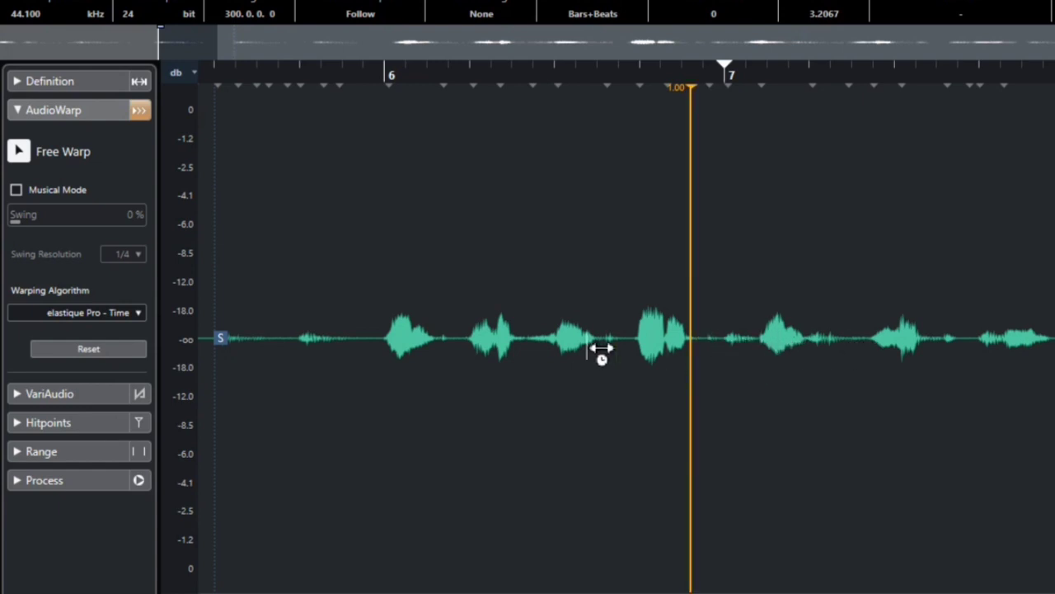
{"action": "left_click", "coordinate": [764, 345]}
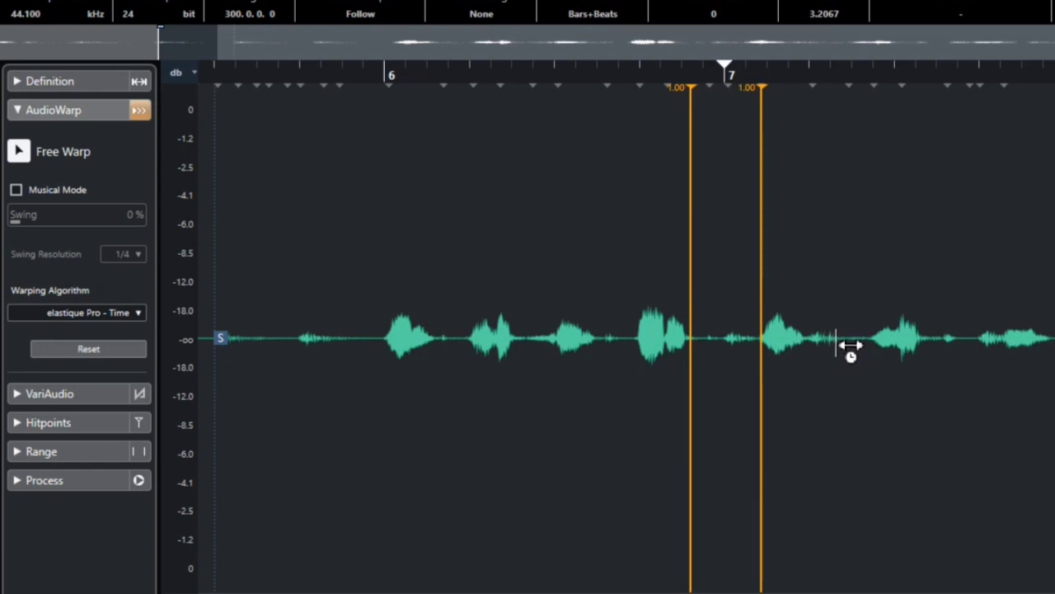
{"action": "left_click", "coordinate": [836, 345]}
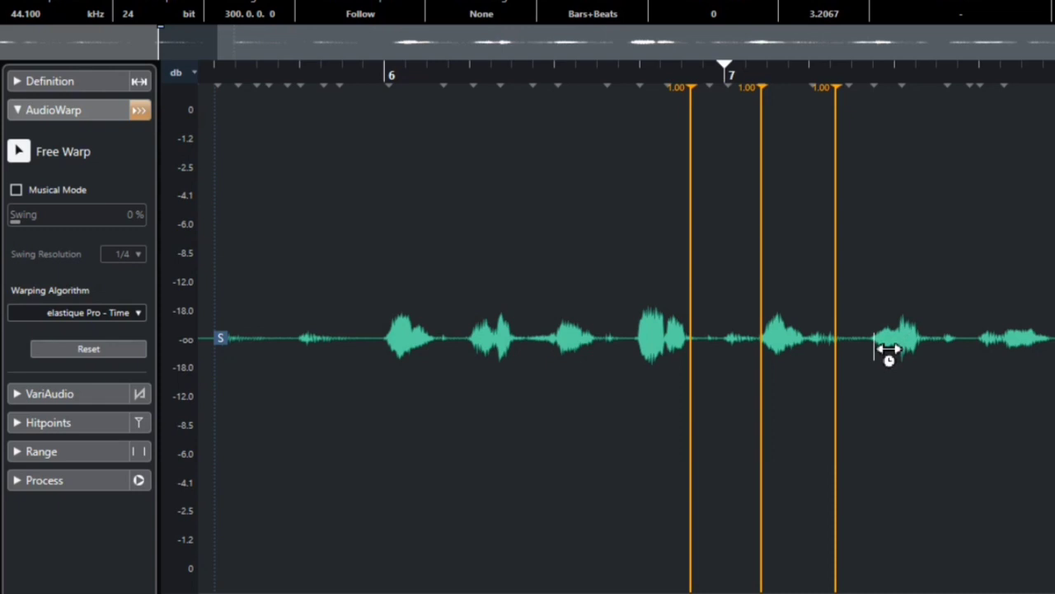
{"action": "left_click", "coordinate": [875, 345]}
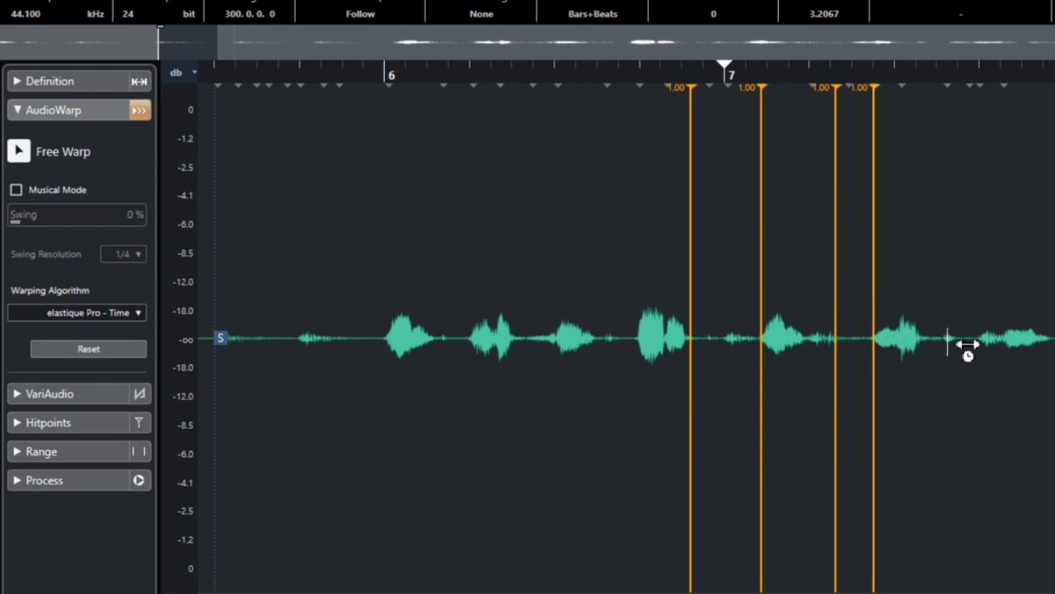
{"action": "left_click", "coordinate": [956, 344]}
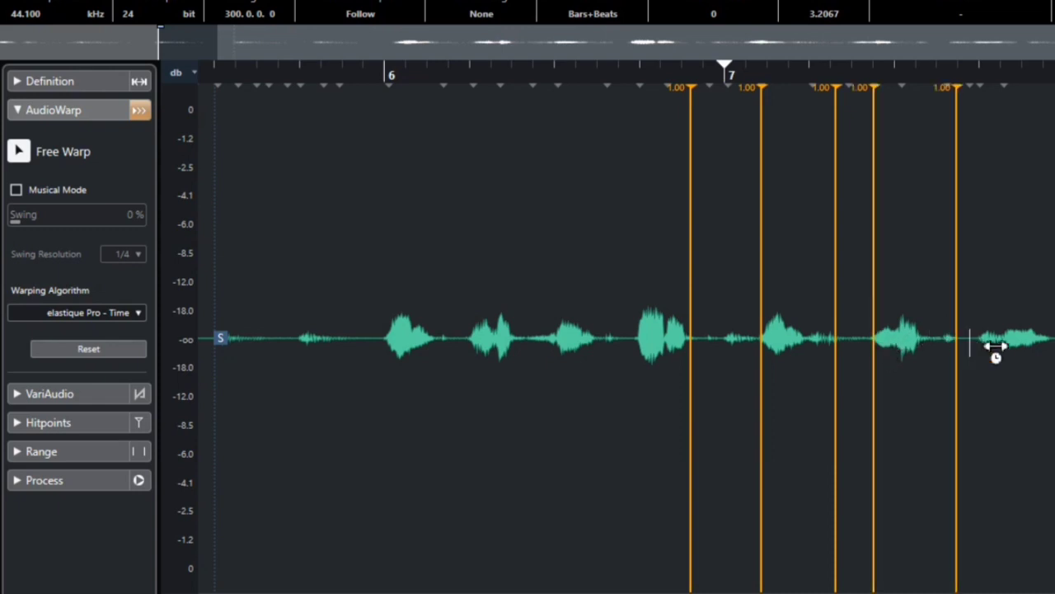
{"action": "left_click", "coordinate": [980, 345]}
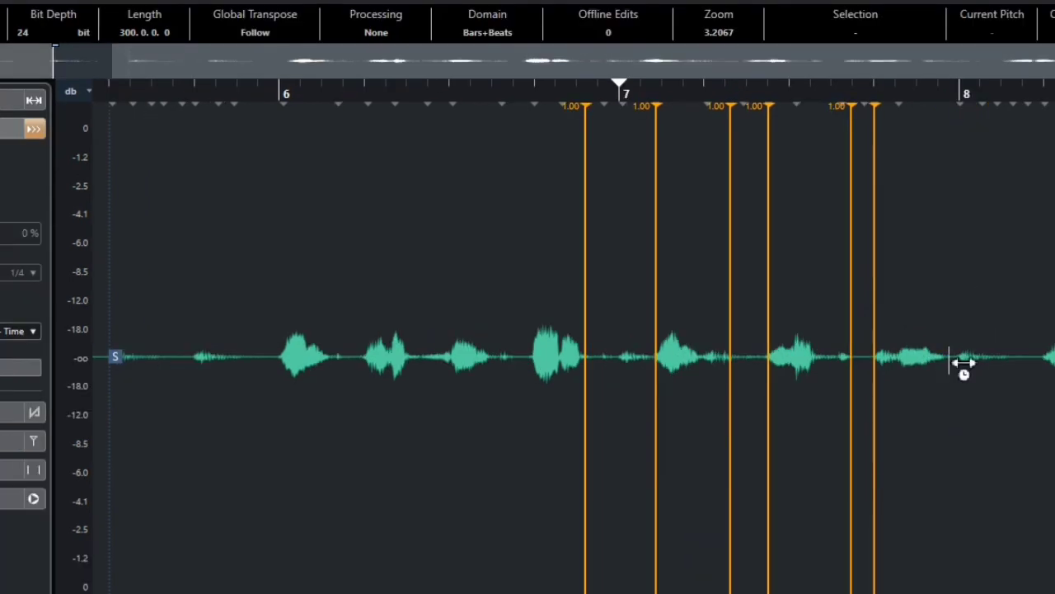
{"action": "left_click", "coordinate": [949, 360]}
{"action": "left_click", "coordinate": [1047, 360]}
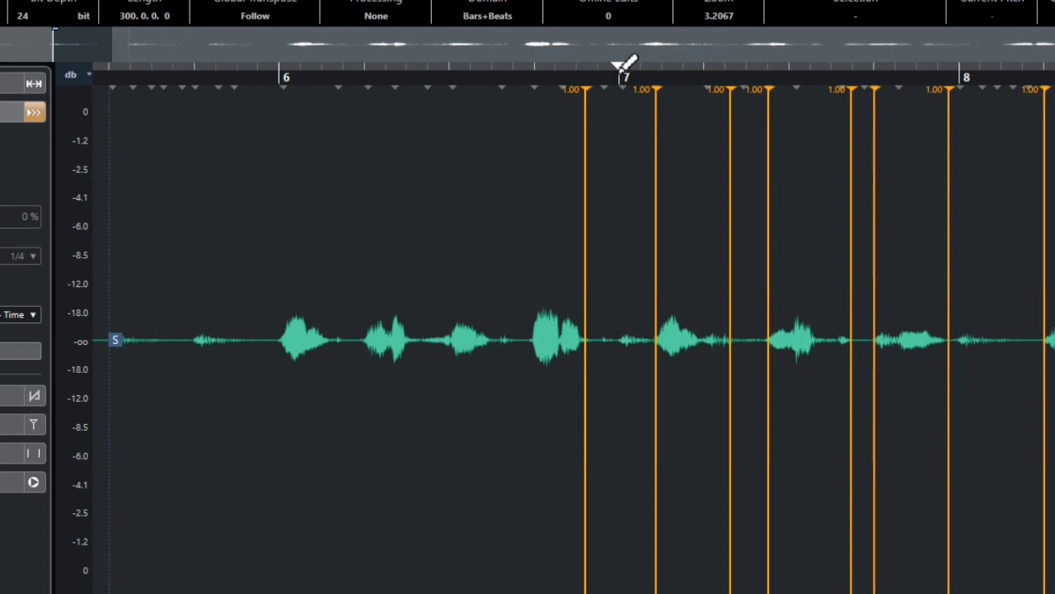
- Loop playback over bar 7 and warp its first main phrase earlier, starting just before bar 7 and ending just before beat 7.2
{"action": "left_click_drag", "start_coordinate": [789, 64], "coordinate": [842, 66]}
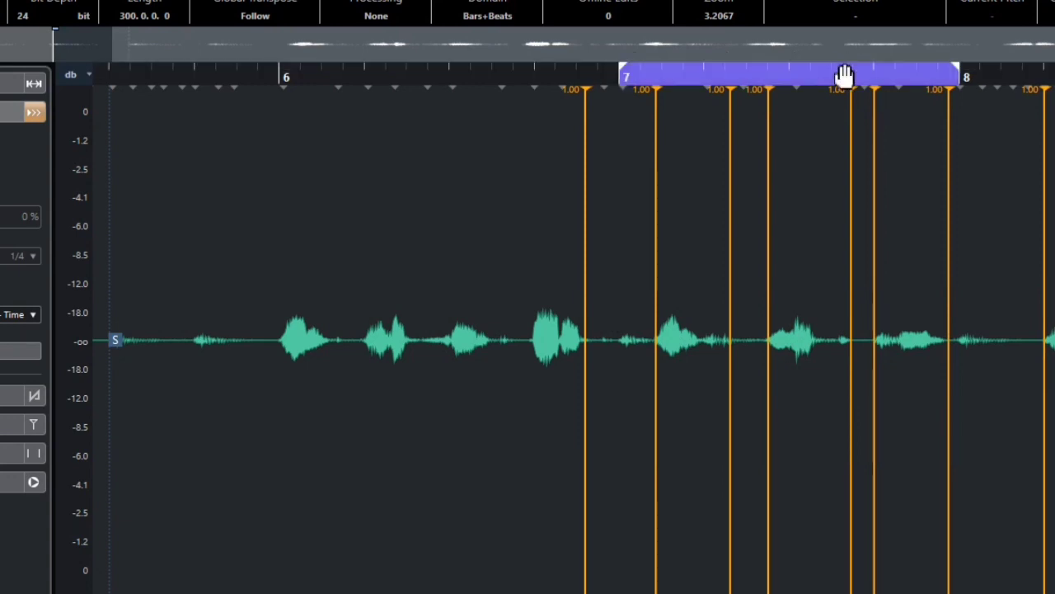
{"action": "key", "text": "space"}
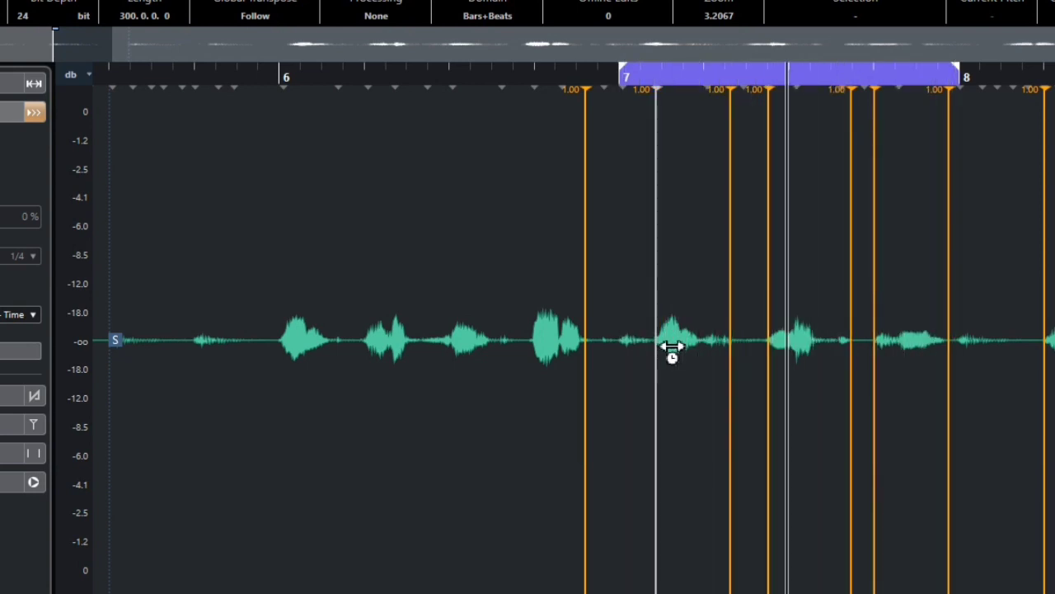
{"action": "left_click_drag", "start_coordinate": [671, 346], "coordinate": [627, 353]}
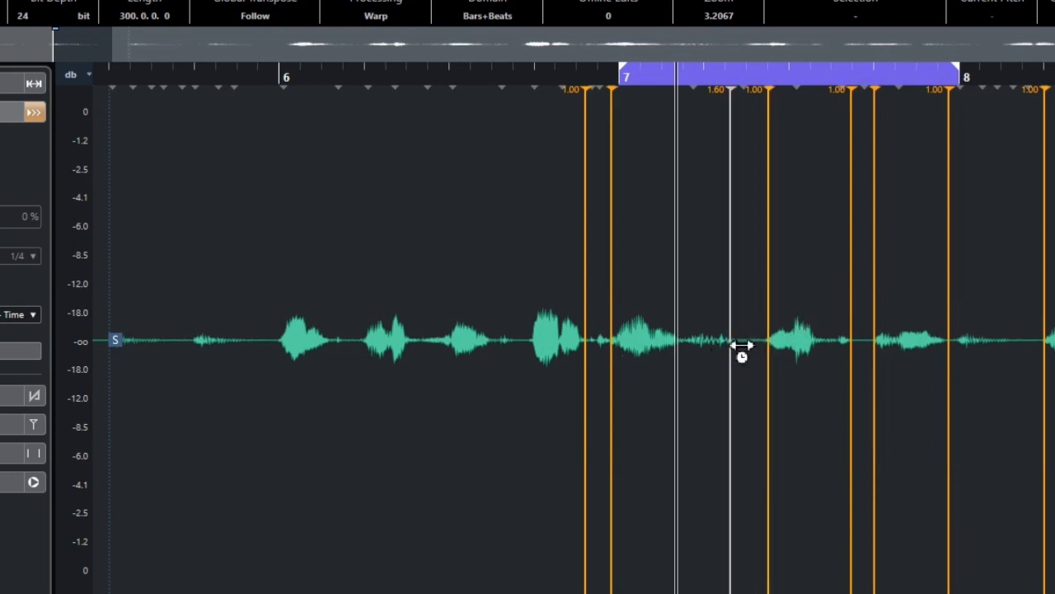
{"action": "left_click_drag", "start_coordinate": [738, 347], "coordinate": [706, 352]}
{"action": "key", "text": "space"}
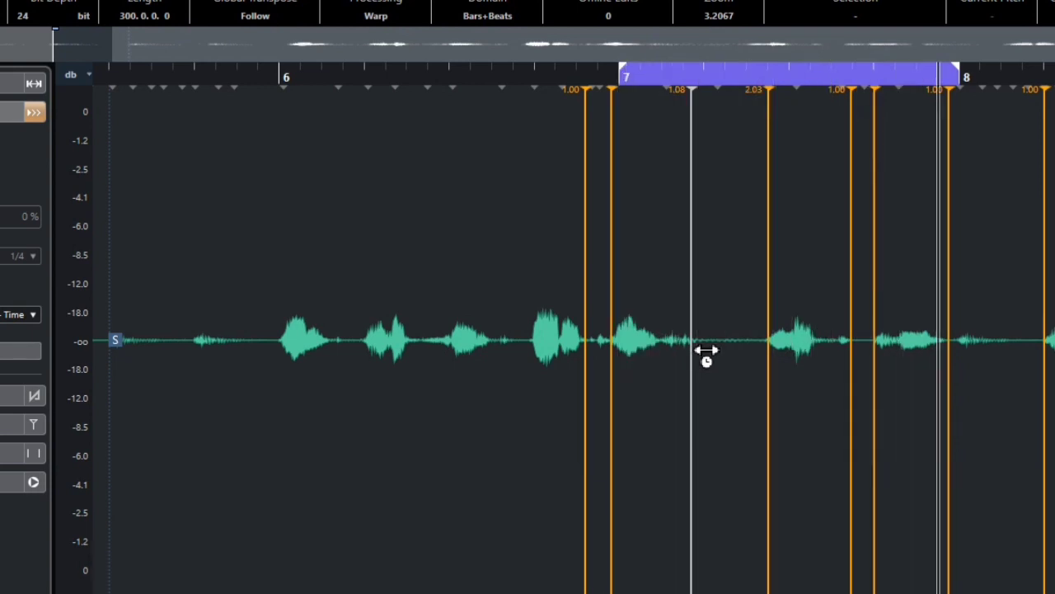
- Fine-tune the first phrase's warp markers, nudging its start slightly earlier and its end to a 1.08 stretch factor
{"action": "left_click_drag", "start_coordinate": [624, 358], "coordinate": [620, 356]}
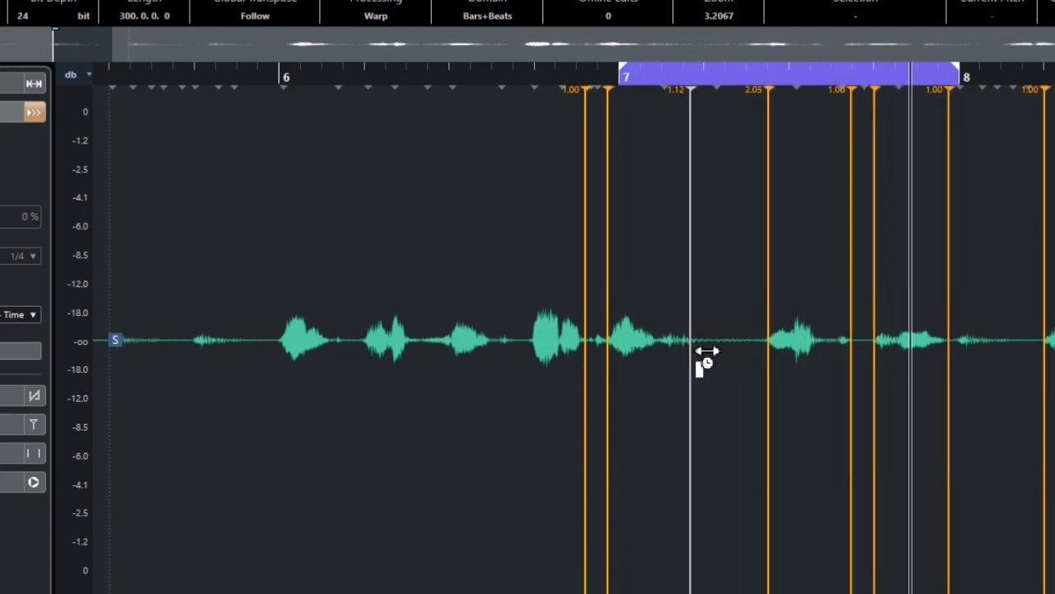
{"action": "left_click_drag", "start_coordinate": [707, 352], "coordinate": [711, 352]}
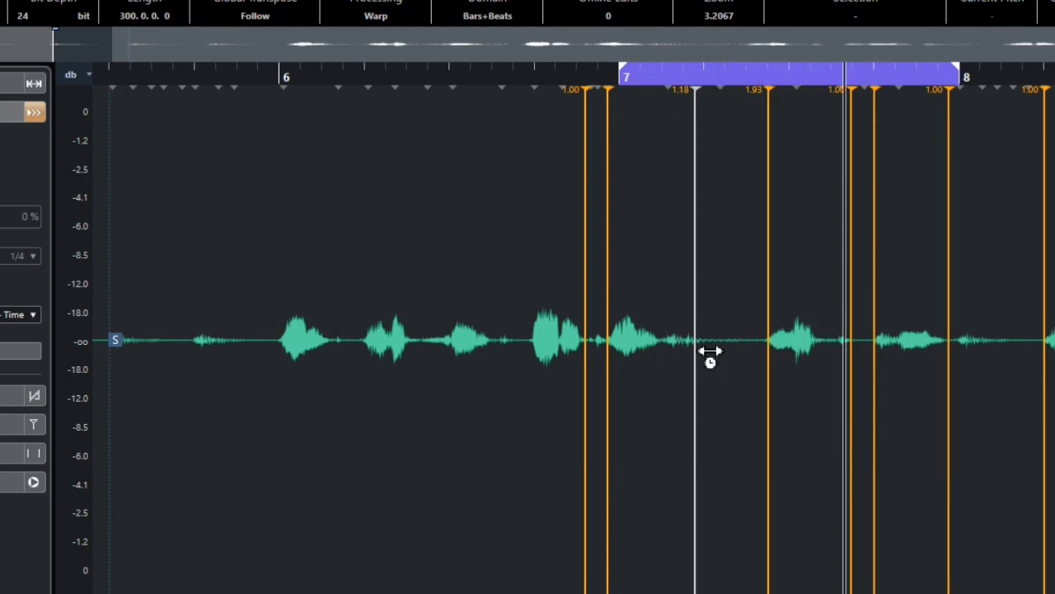
{"action": "left_click_drag", "start_coordinate": [710, 352], "coordinate": [709, 353]}
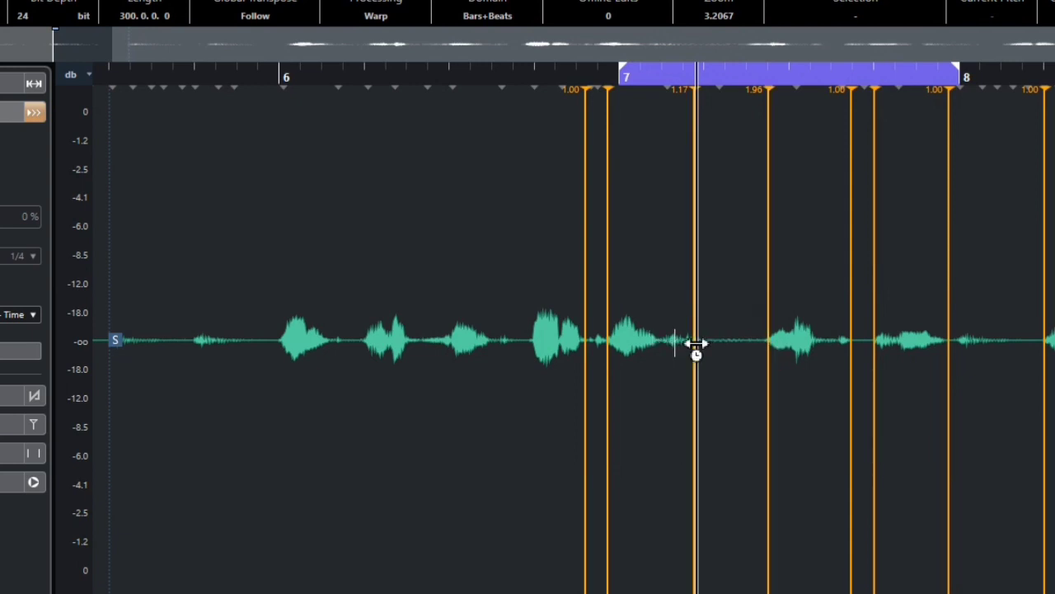
{"action": "left_click_drag", "start_coordinate": [702, 352], "coordinate": [702, 341]}
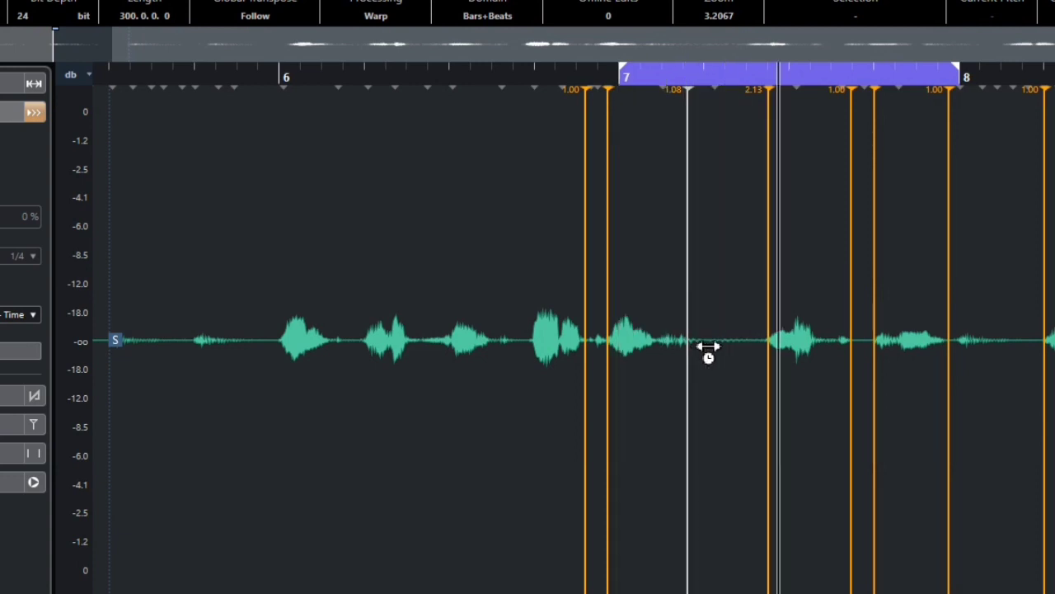
- Warp the second phrase of bar 7 earlier, starting just before beat 7.2 and ending just before beat 7.3, with a 0.95 stretch factor
{"action": "left_click_drag", "start_coordinate": [784, 343], "coordinate": [708, 353]}
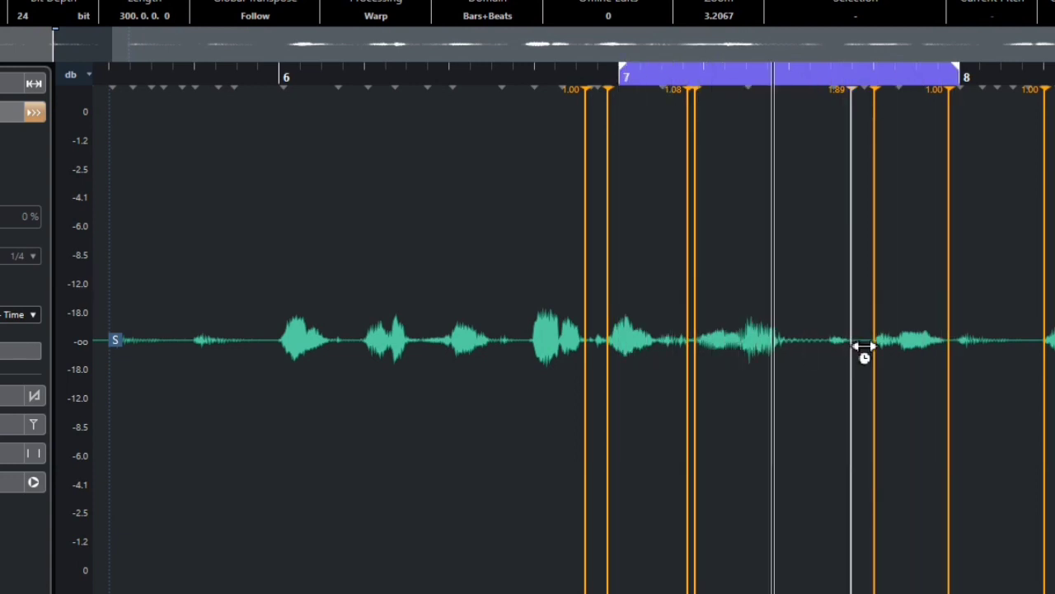
{"action": "left_click_drag", "start_coordinate": [857, 346], "coordinate": [787, 353]}
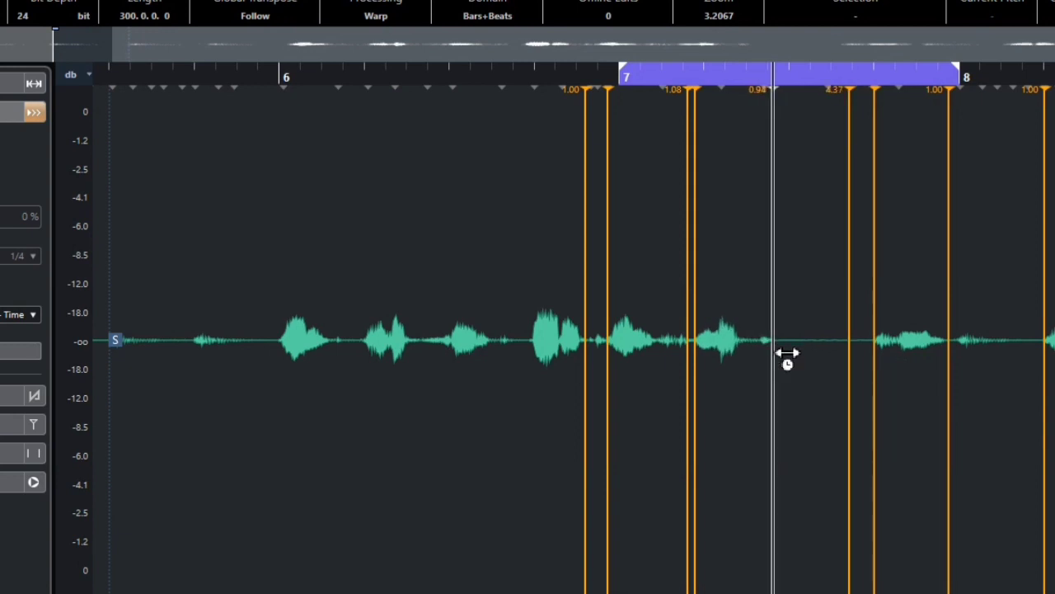
{"action": "key", "text": "space"}
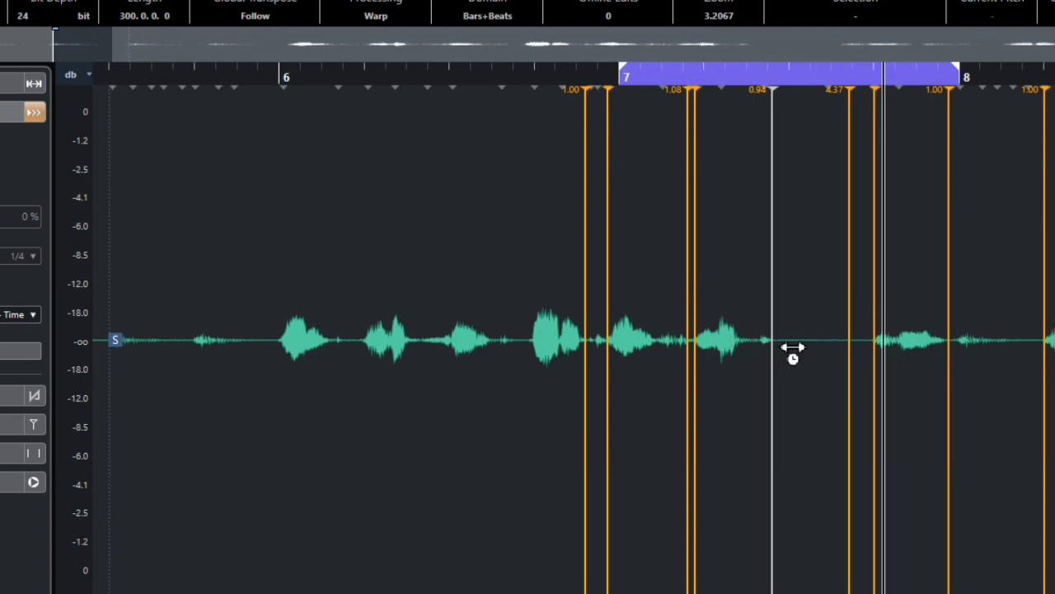
{"action": "left_click_drag", "start_coordinate": [793, 350], "coordinate": [789, 348]}
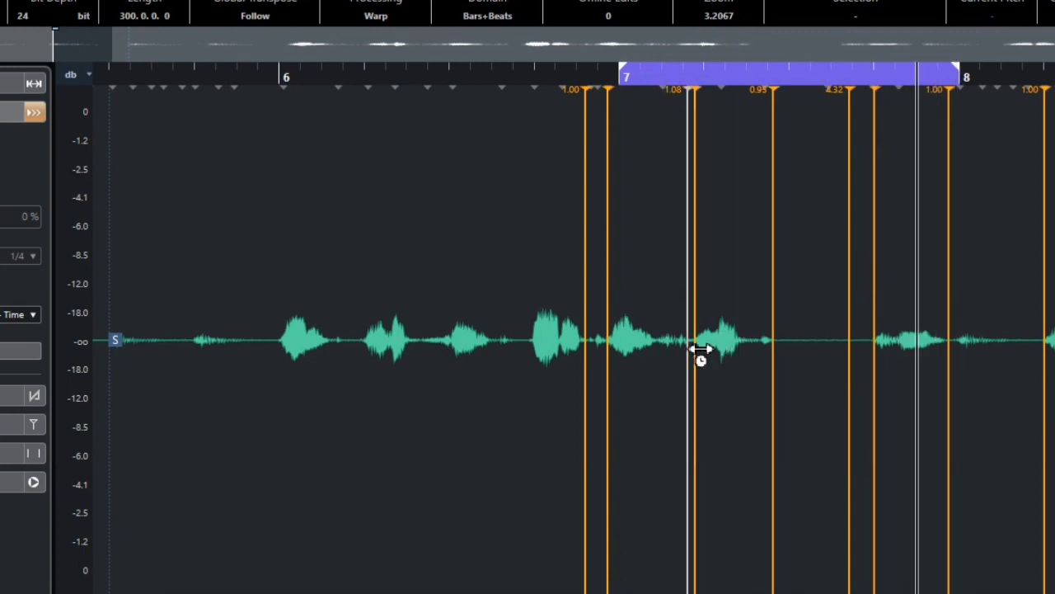
- Fine-tune the markers around the second phrase, setting stretch factors of 1.03 at the first phrase's end and 0.88 at the second's end
{"action": "left_click_drag", "start_coordinate": [703, 348], "coordinate": [704, 349]}
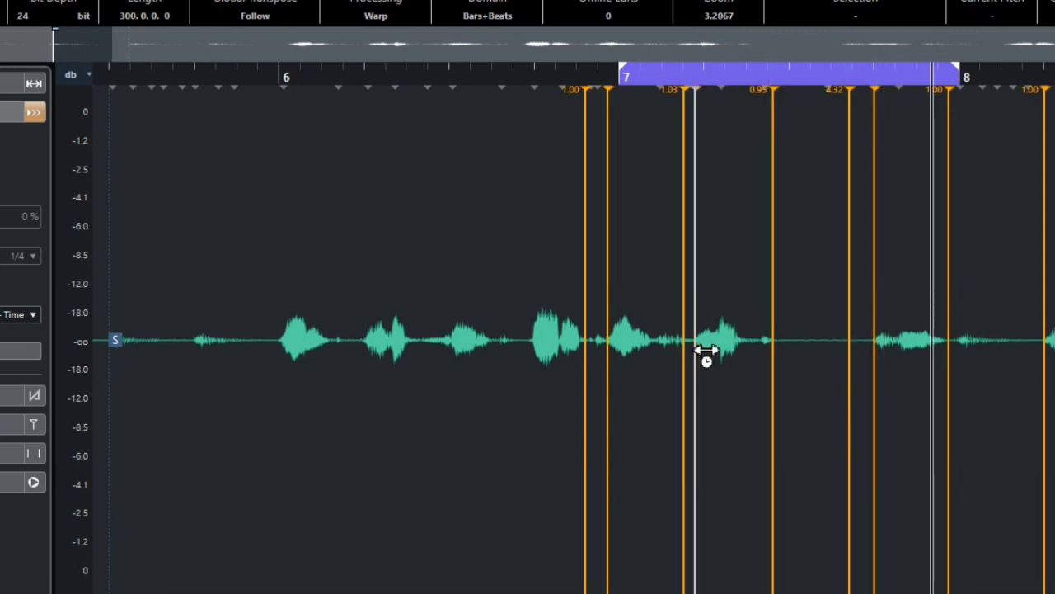
{"action": "left_click_drag", "start_coordinate": [700, 350], "coordinate": [705, 351]}
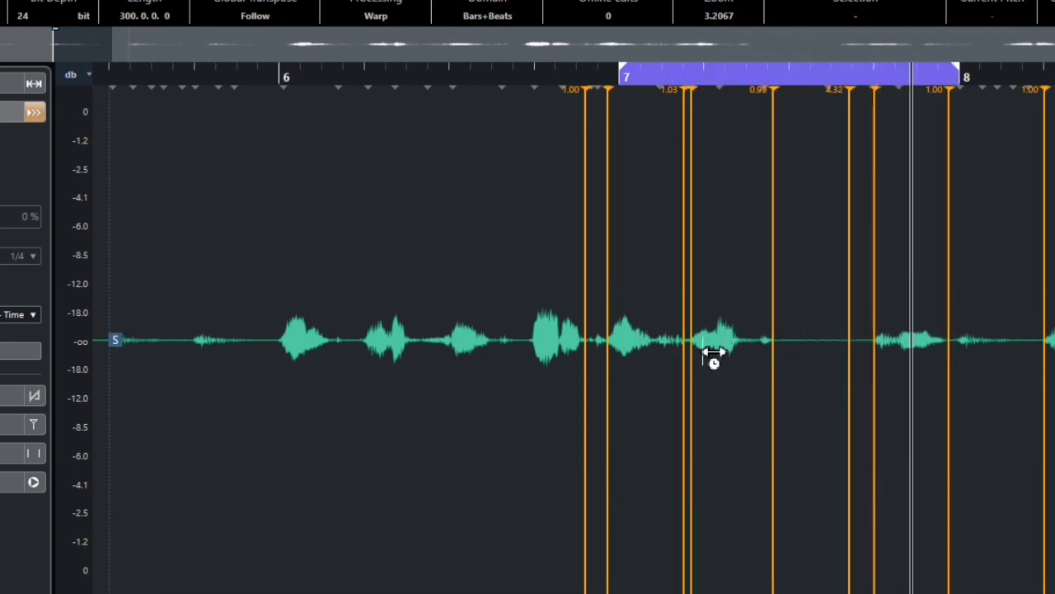
{"action": "left_click_drag", "start_coordinate": [705, 354], "coordinate": [711, 351]}
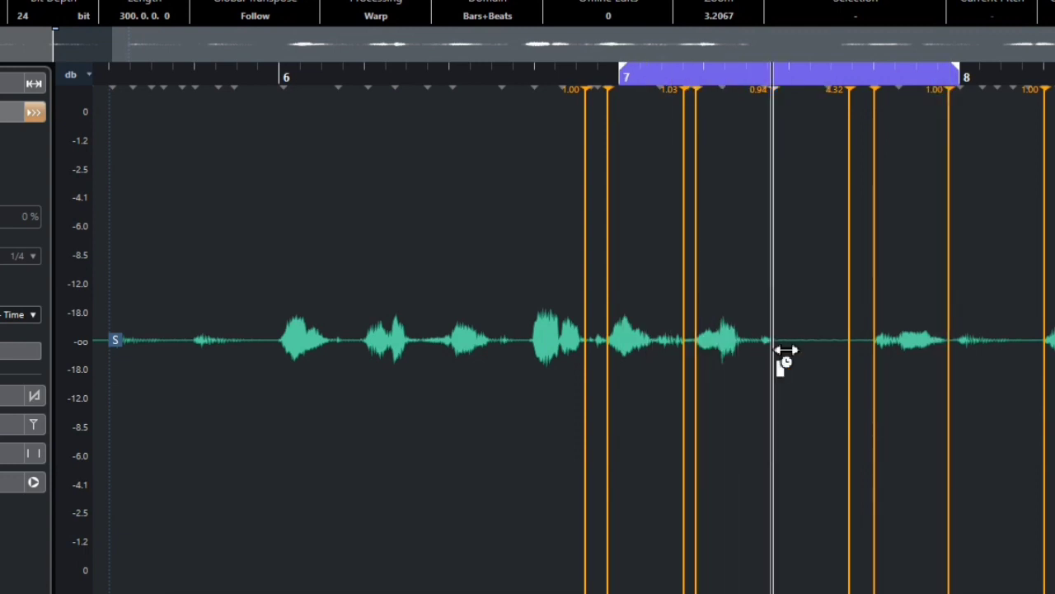
{"action": "left_click_drag", "start_coordinate": [785, 349], "coordinate": [782, 350]}
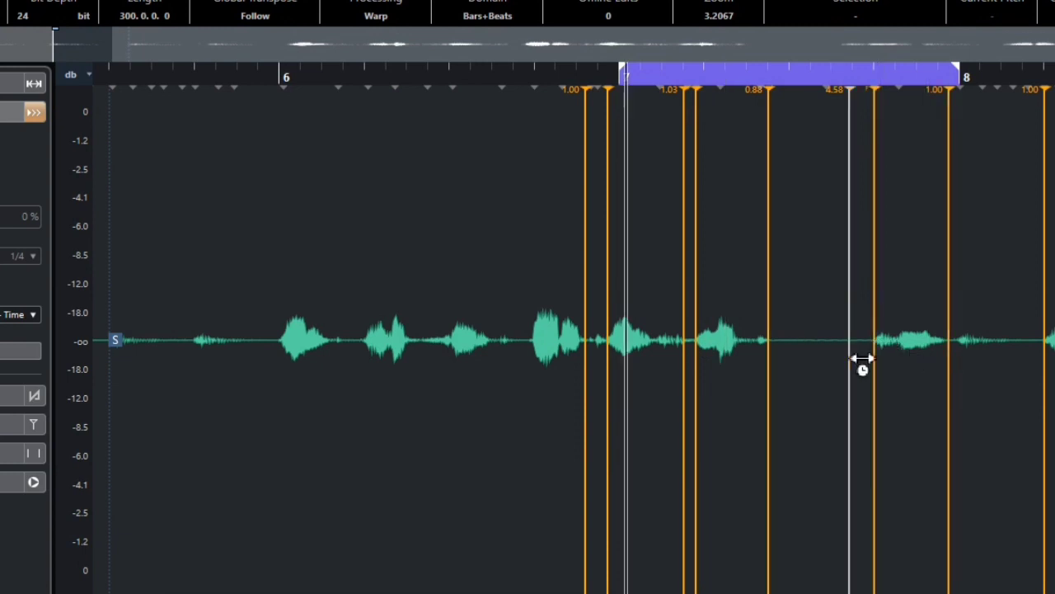
- Warp the third phrase of bar 7 earlier, starting just before beat 7.3 and ending before beat 7.4, and nudge the markers at its start
{"action": "left_click_drag", "start_coordinate": [862, 356], "coordinate": [777, 365]}
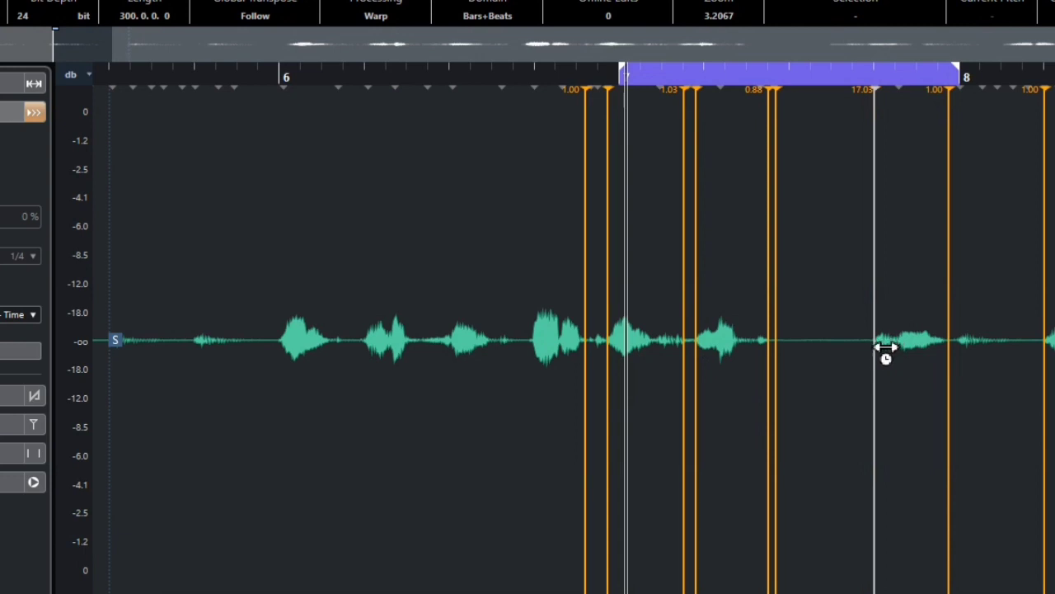
{"action": "left_click_drag", "start_coordinate": [884, 350], "coordinate": [783, 361]}
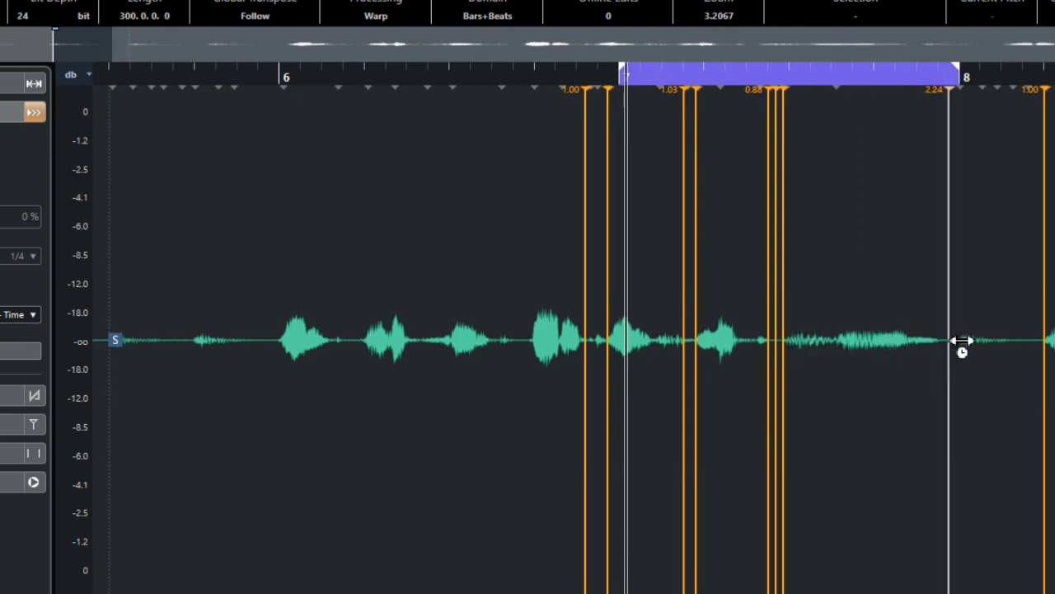
{"action": "left_click_drag", "start_coordinate": [952, 350], "coordinate": [859, 364]}
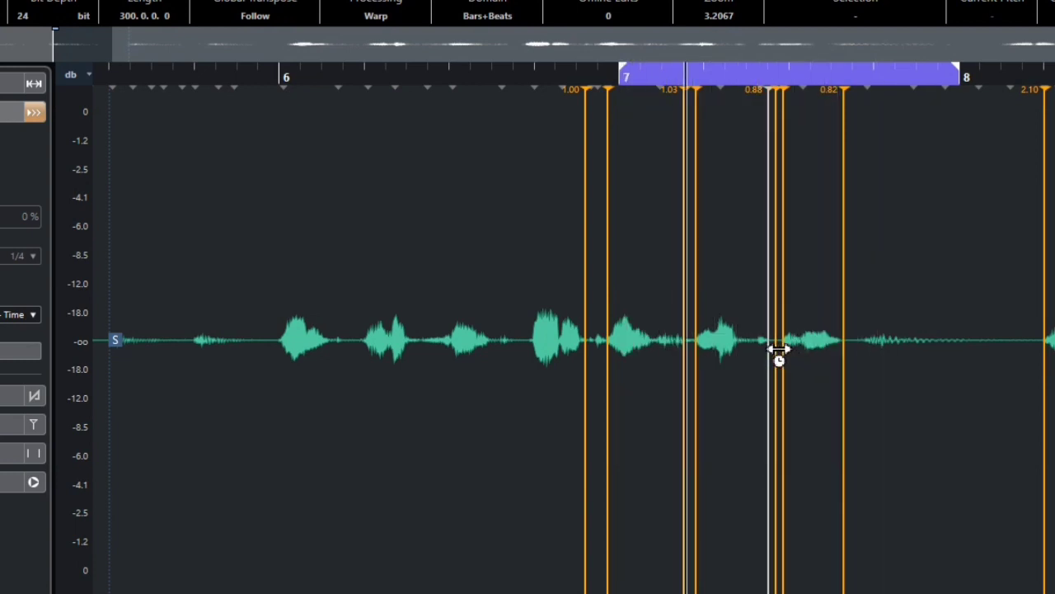
{"action": "left_click_drag", "start_coordinate": [780, 356], "coordinate": [790, 355]}
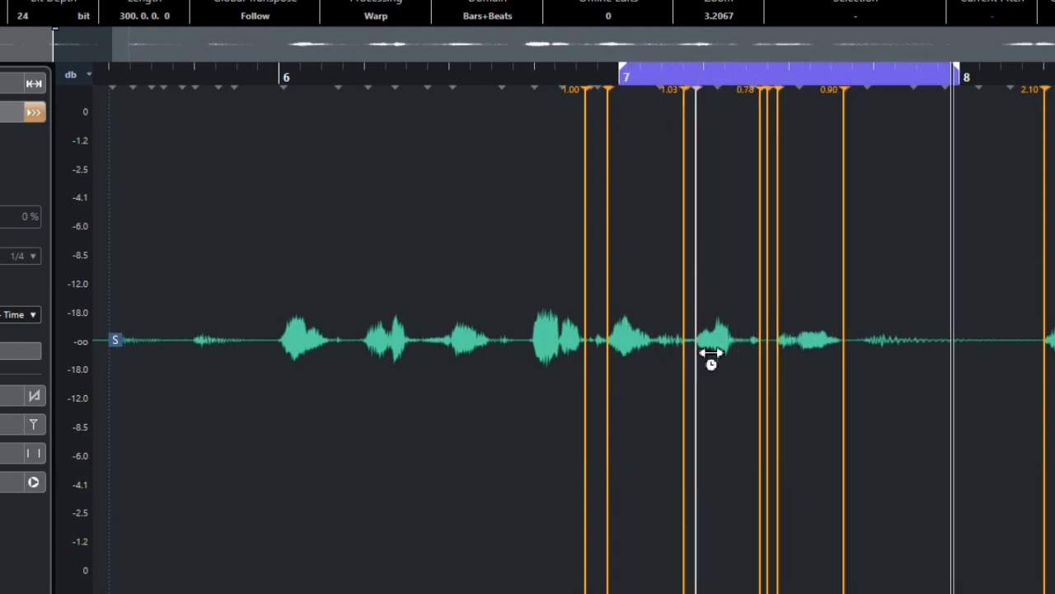
- Nudge the second phrase's start slightly later, and warp the third phrase's start and end earlier with a 0.67 stretch factor at its end
{"action": "left_click_drag", "start_coordinate": [709, 356], "coordinate": [706, 354]}
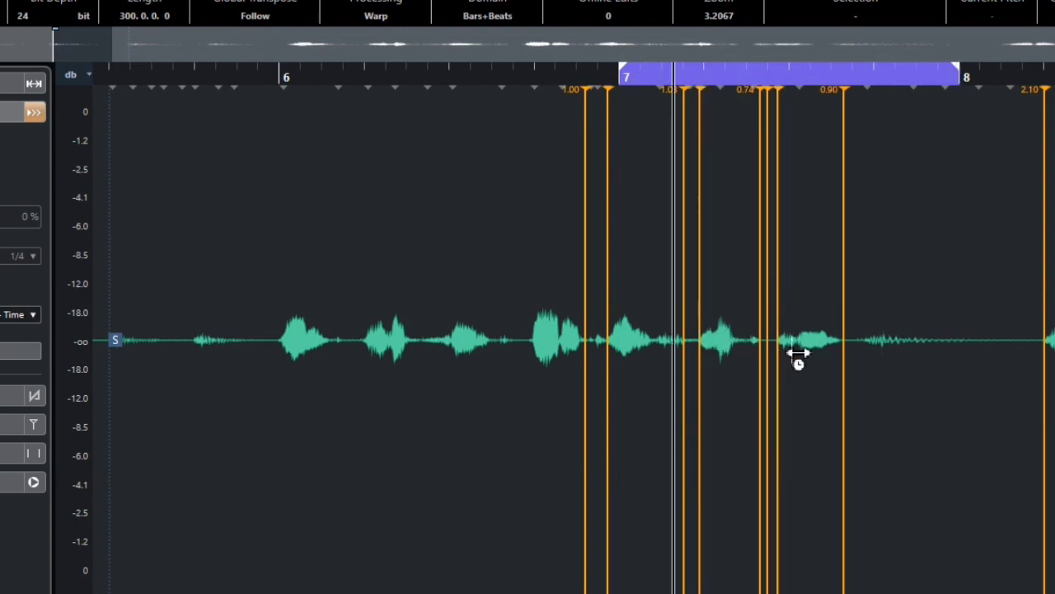
{"action": "key", "text": "space"}
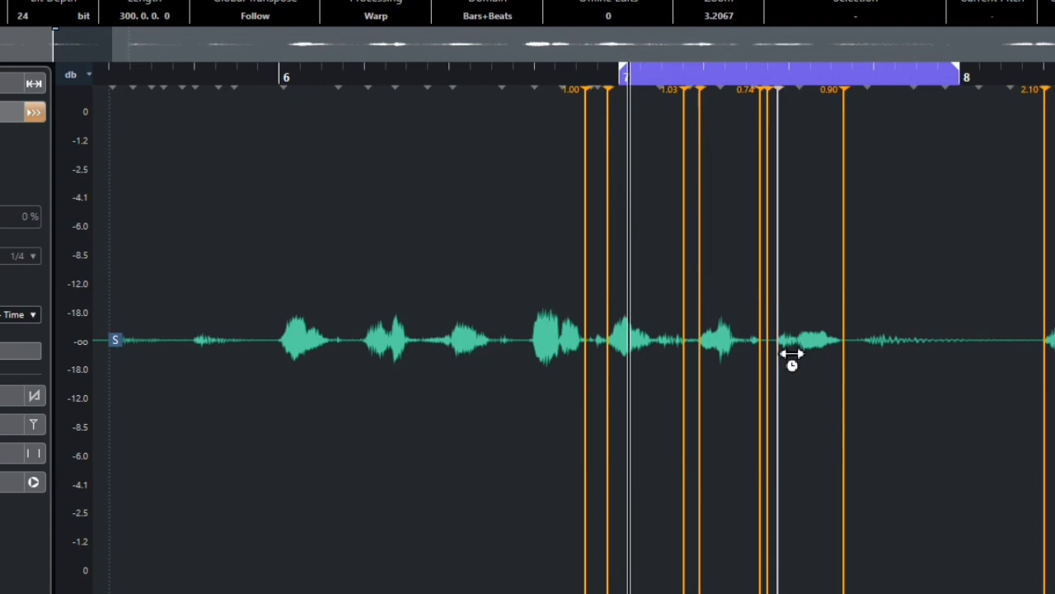
{"action": "left_click_drag", "start_coordinate": [791, 355], "coordinate": [839, 354]}
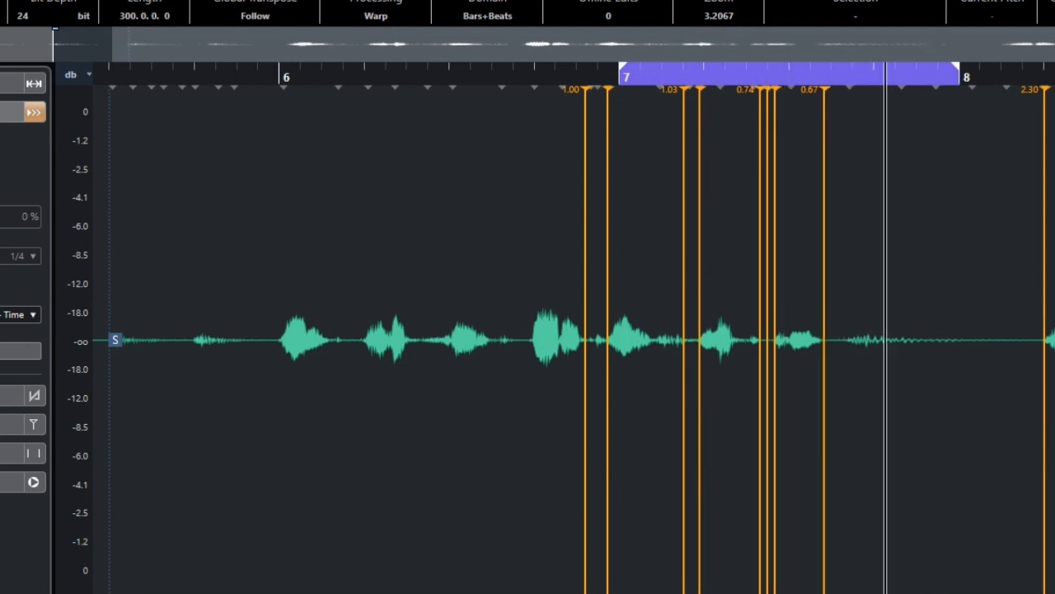
- Warp the fourth phrase earlier into bar 7, from beat 7.4 to midway before bar 8, and set the third phrase's end factor to 0.76
{"action": "mouse_move", "coordinate": [1044, 349]}
{"action": "left_mouse_down"}
{"action": "mouse_move", "coordinate": [985, 368]}
{"action": "mouse_move", "coordinate": [846, 371]}
{"action": "mouse_move", "coordinate": [855, 370]}
{"action": "left_mouse_up"}
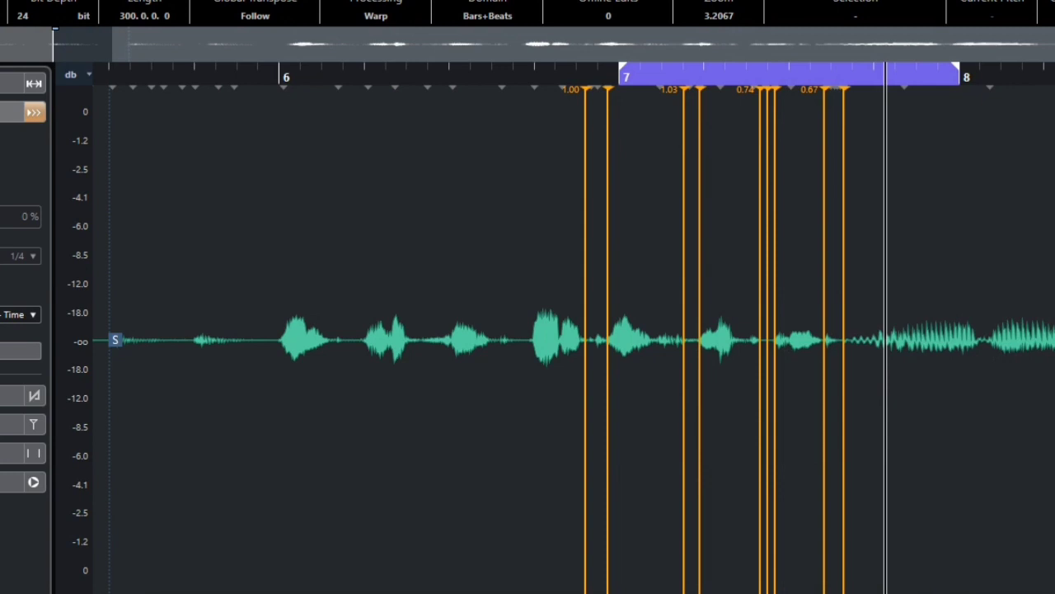
{"action": "mouse_move", "coordinate": [1052, 351]}
{"action": "left_mouse_down"}
{"action": "mouse_move", "coordinate": [947, 370]}
{"action": "mouse_move", "coordinate": [933, 367]}
{"action": "mouse_move", "coordinate": [938, 360]}
{"action": "left_mouse_up"}
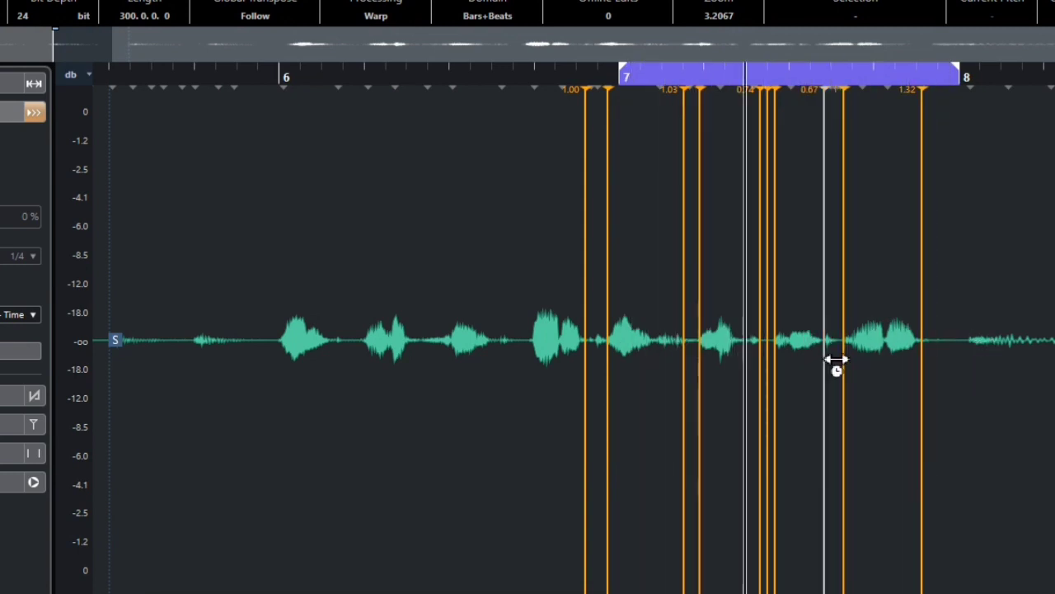
{"action": "left_click_drag", "start_coordinate": [843, 360], "coordinate": [877, 365]}
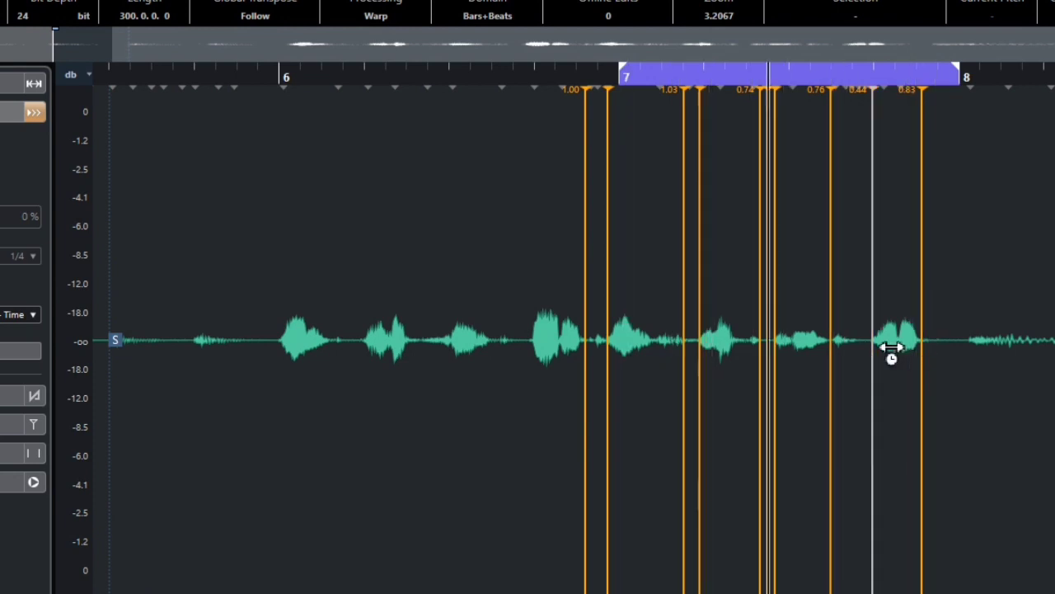
- Nudge the fourth phrase's start to just before beat 7.4 and its end slightly earlier with a 0.94 stretch factor, then play back bar 7
{"action": "left_click_drag", "start_coordinate": [877, 353], "coordinate": [864, 355]}
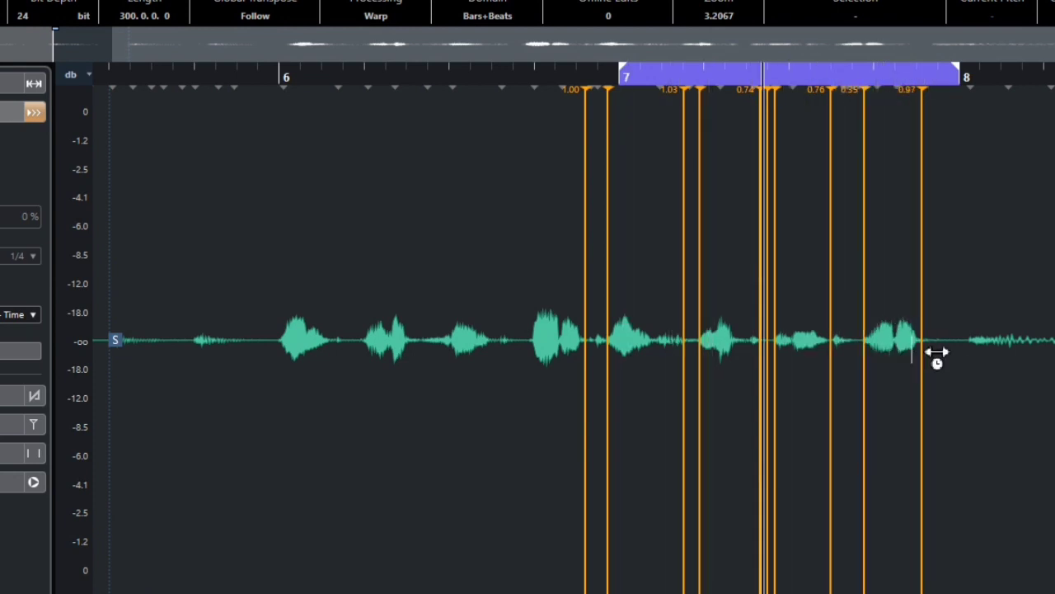
{"action": "mouse_move", "coordinate": [937, 353]}
{"action": "left_mouse_down"}
{"action": "mouse_move", "coordinate": [933, 362]}
{"action": "mouse_move", "coordinate": [915, 355]}
{"action": "mouse_move", "coordinate": [935, 359]}
{"action": "left_mouse_up"}
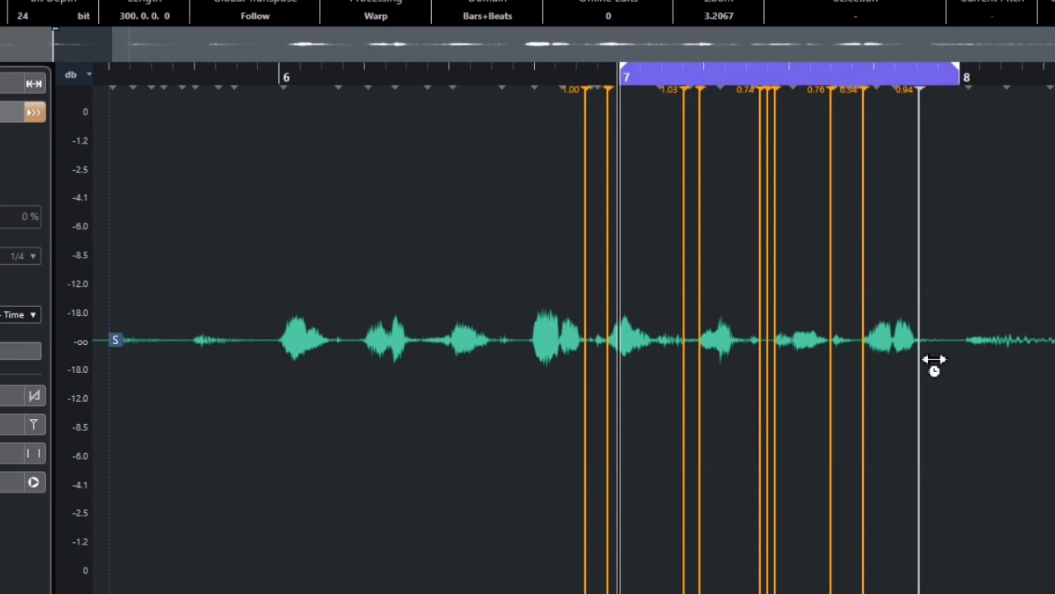
{"action": "key", "text": "space"}
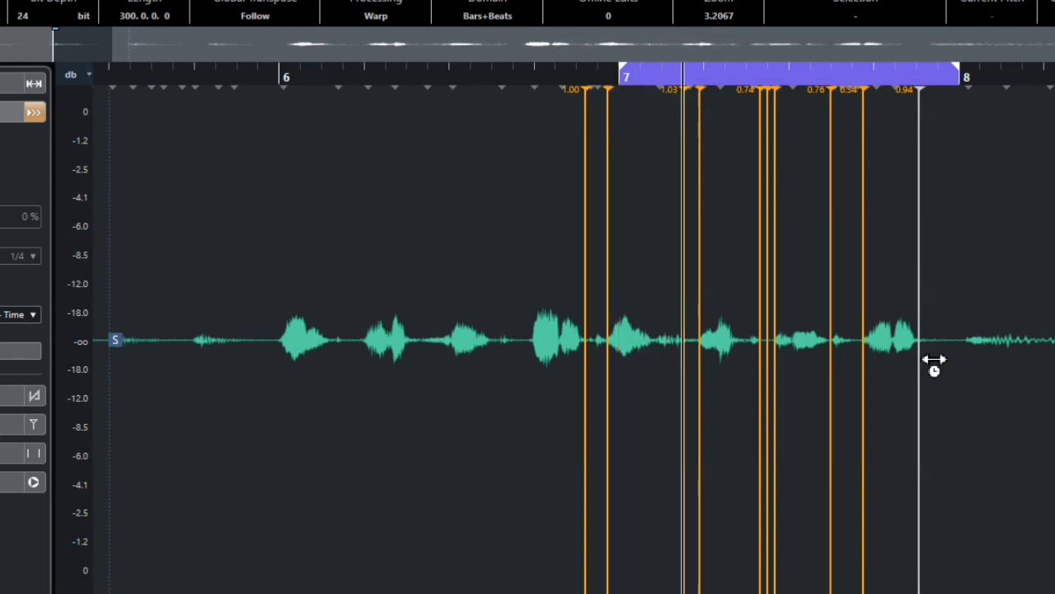